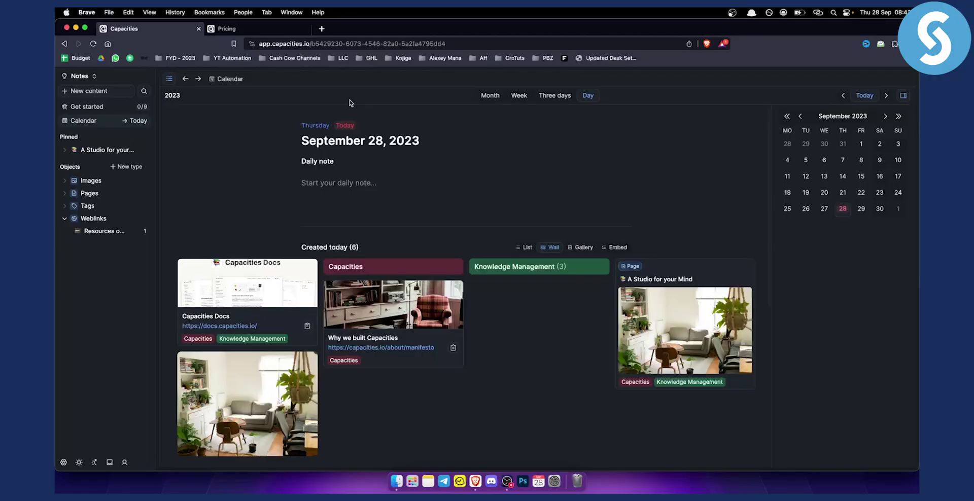
Scroll through the Capacities pricing page, then return to the calendar.
left_click(250, 28)
scroll(552, 202, "down", 2)
scroll(552, 202, "down", 1)
scroll(552, 193, "down", 1)
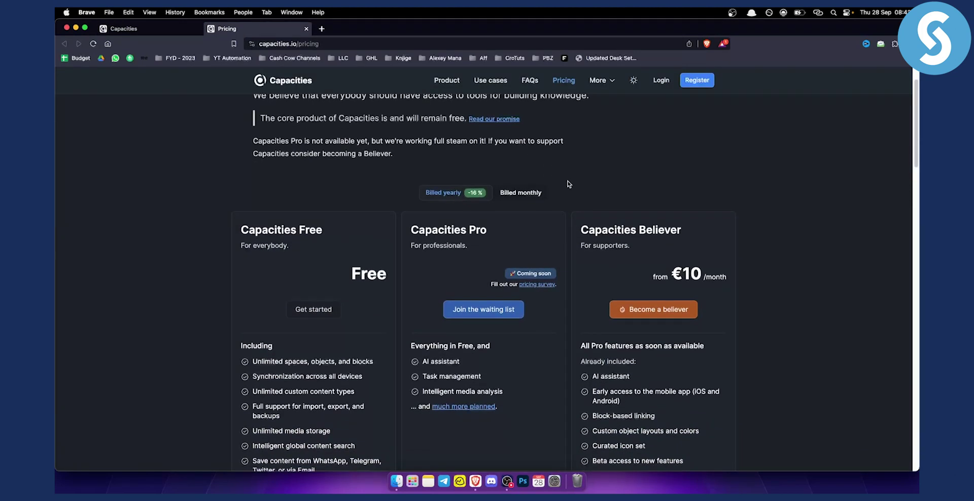
scroll(558, 188, "down", 1)
scroll(566, 183, "down", 1)
scroll(568, 180, "down", 3)
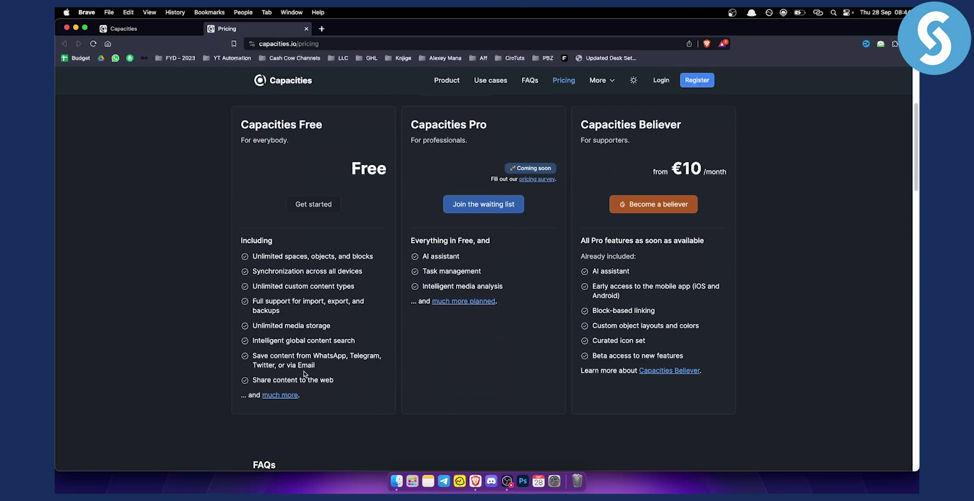
scroll(304, 375, "up", 3)
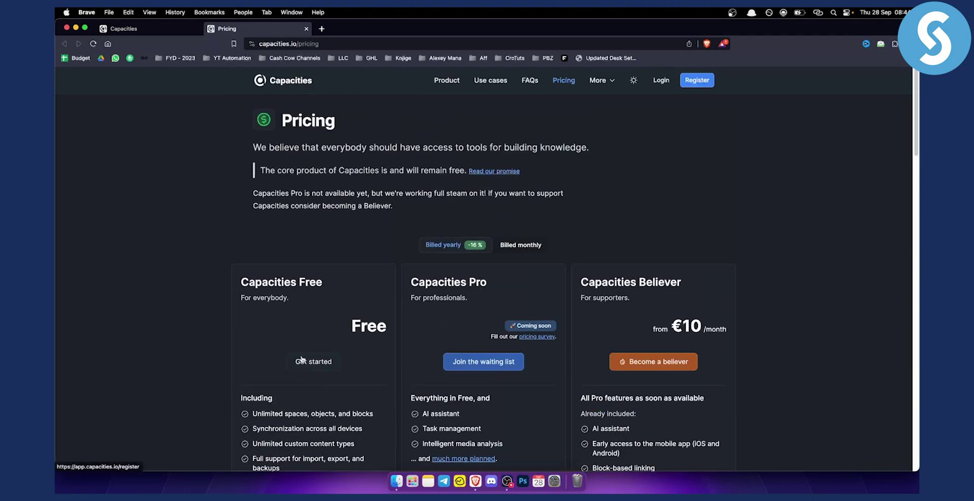
left_click(155, 29)
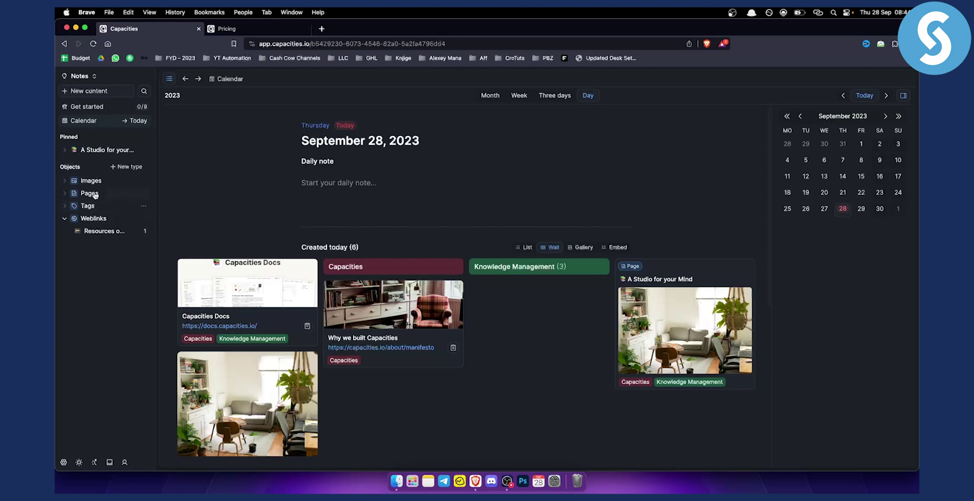
Browse the Images, Pages and Tags collections, then open the pinned 'A Studio for your Mind' page.
left_click(96, 184)
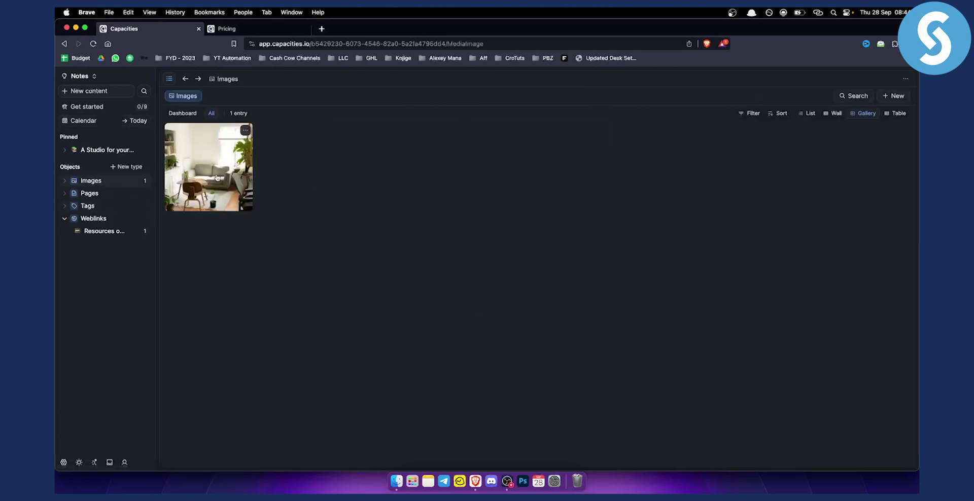
left_click(92, 193)
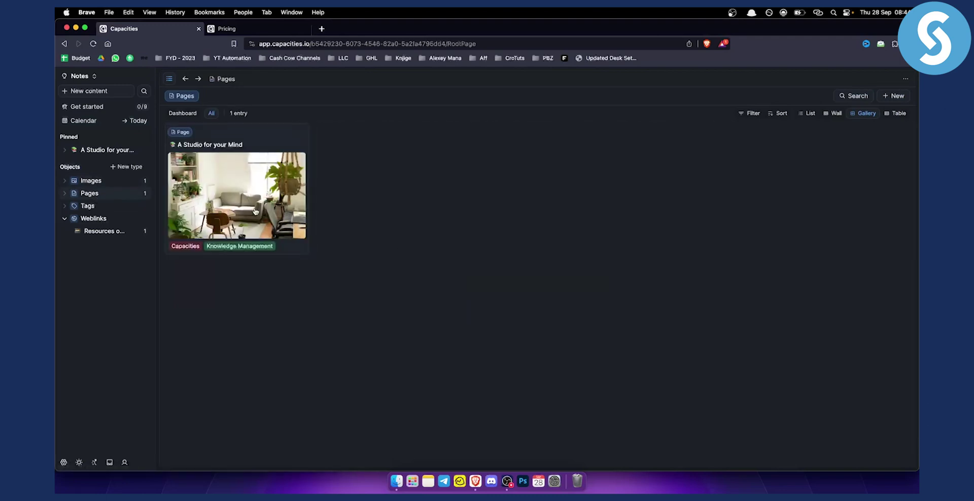
left_click(88, 206)
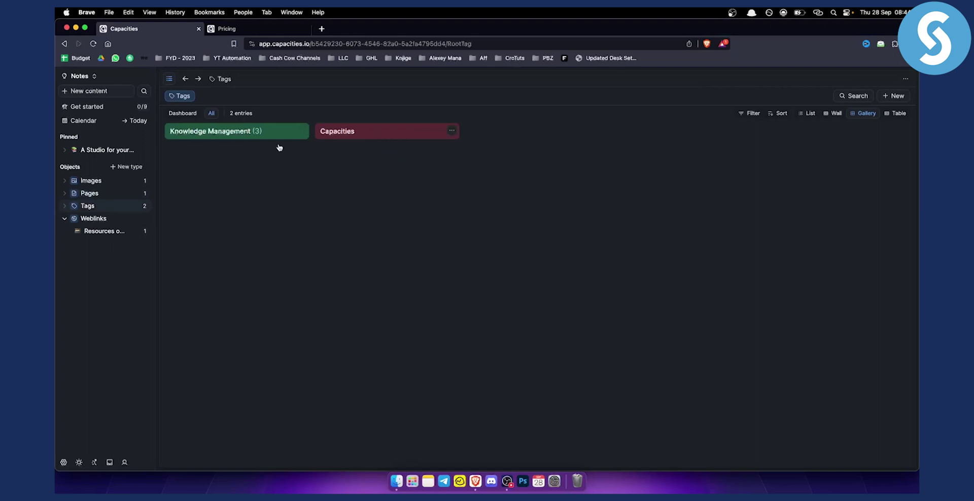
left_click(98, 151)
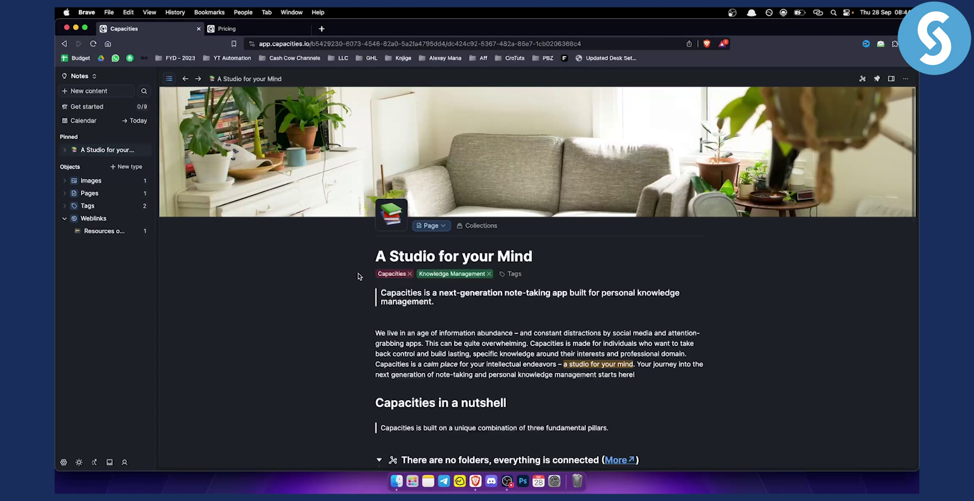
Delete the 'We live in an age…' paragraph, adding empty blocks in its place.
scroll(403, 304, "down", 2)
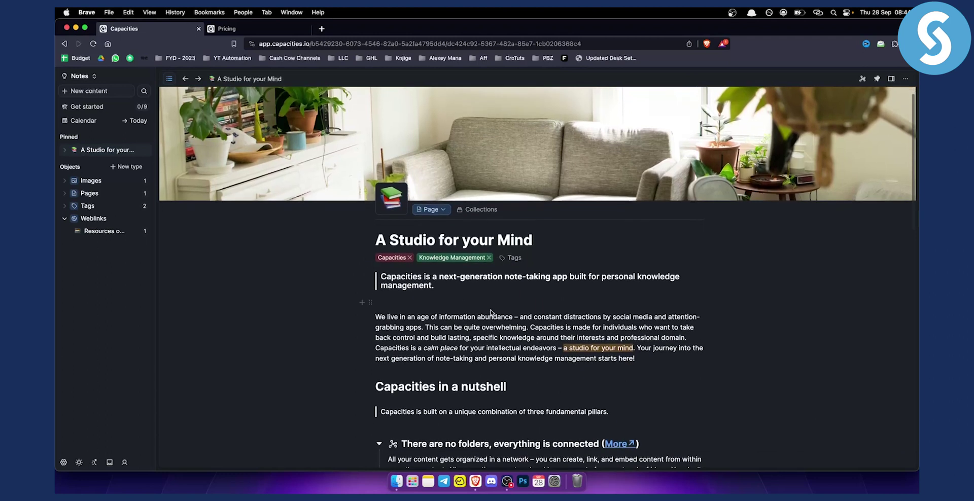
left_click(362, 300)
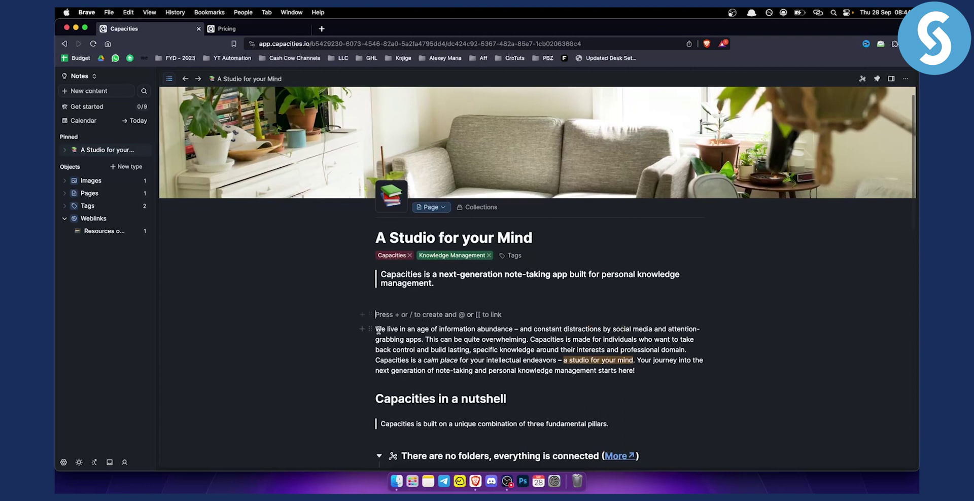
mouse_move(376, 329)
left_mouse_down()
mouse_move(575, 373)
mouse_move(634, 371)
left_mouse_up()
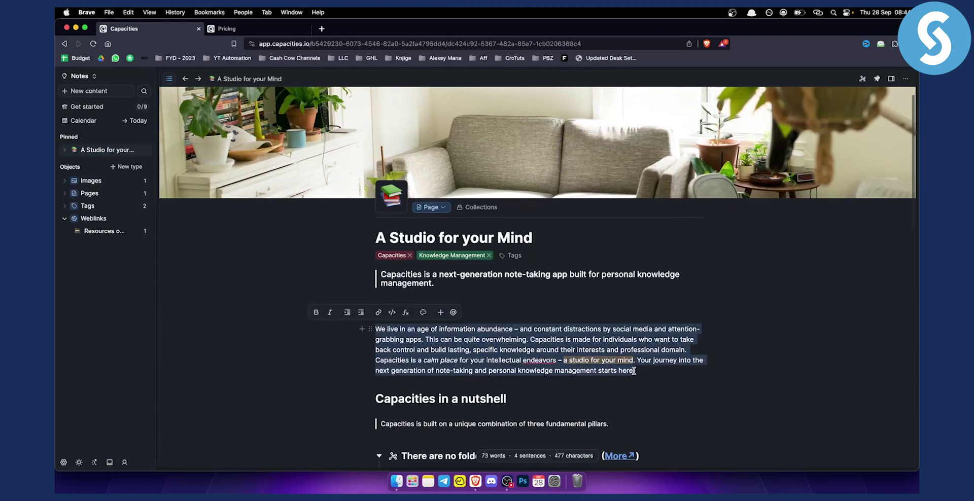
key("BackSpace")
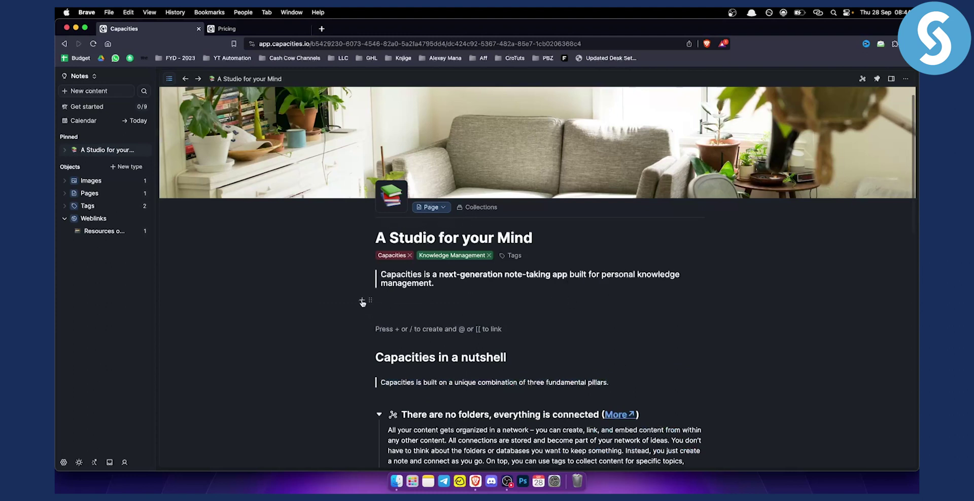
left_click(362, 301)
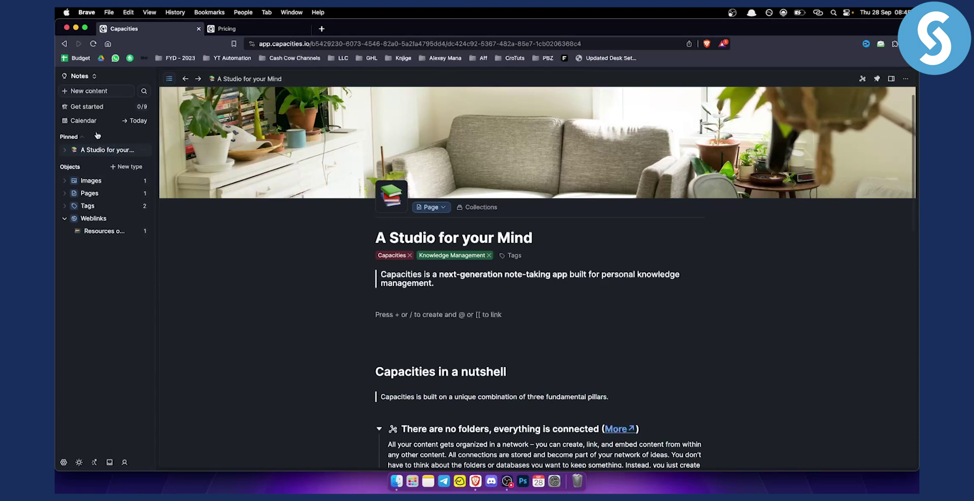
Create a new Page and title it 'This is your title'.
left_click(97, 93)
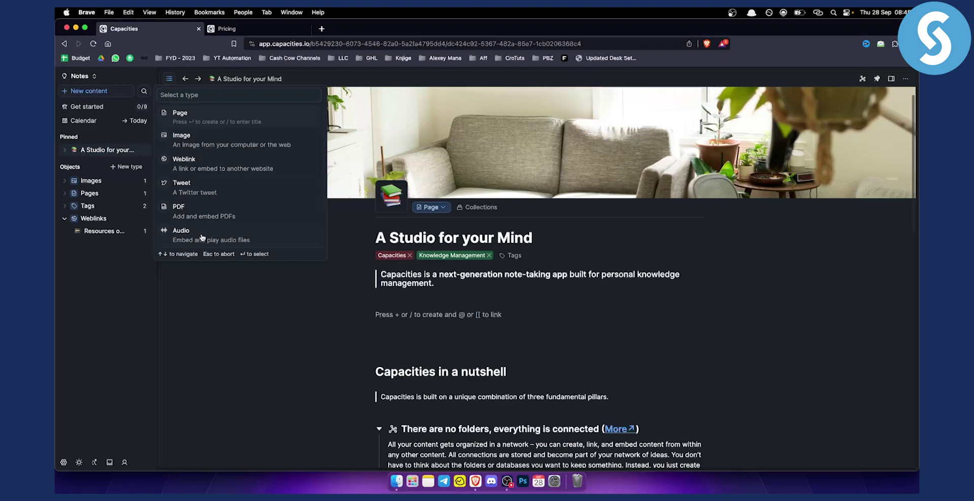
left_click(218, 119)
mouse_move(392, 145)
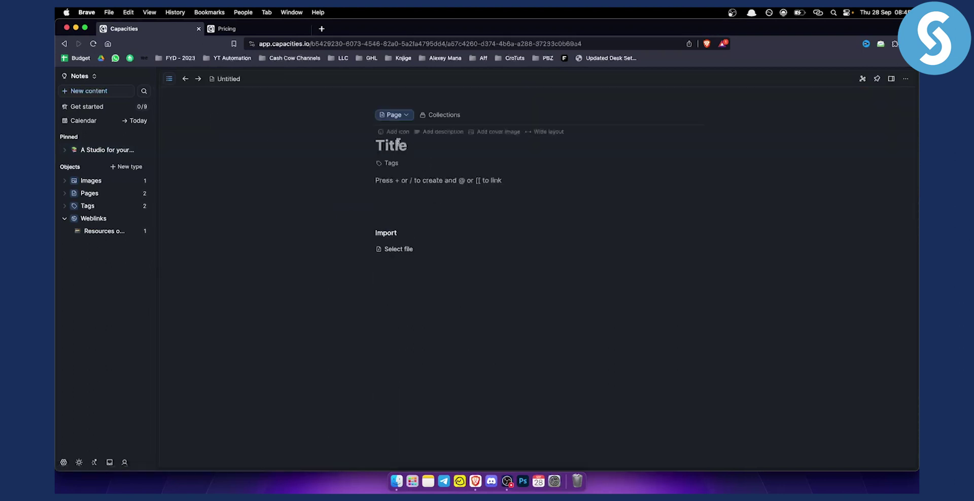
left_click(399, 142)
type("T")
type("his is your tit")
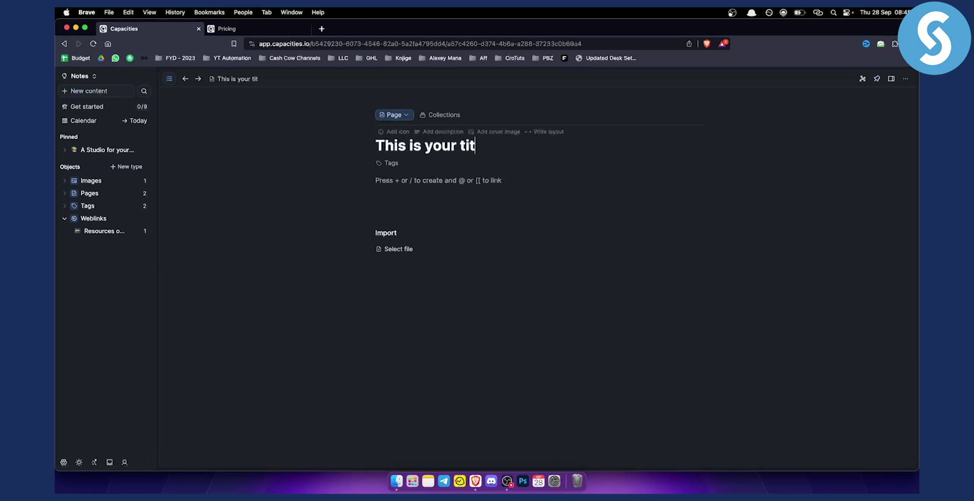
type("le")
Tag the page Knowledge Management, type filler text 'sadasdasdasdas', and add an empty block.
left_click(390, 164)
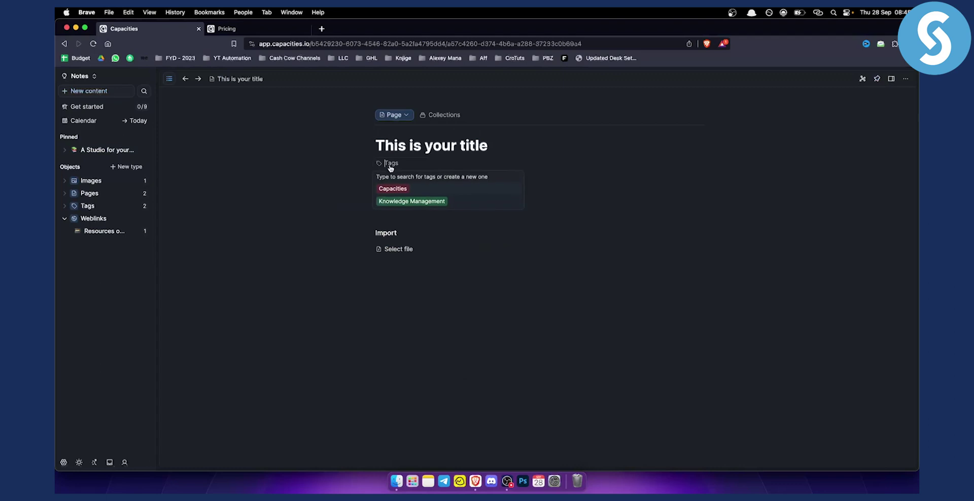
left_click(414, 202)
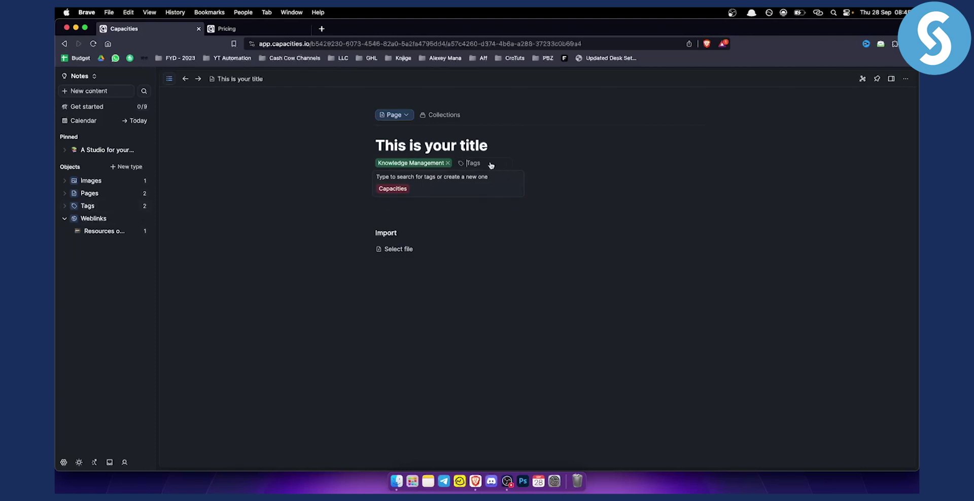
left_click(292, 220)
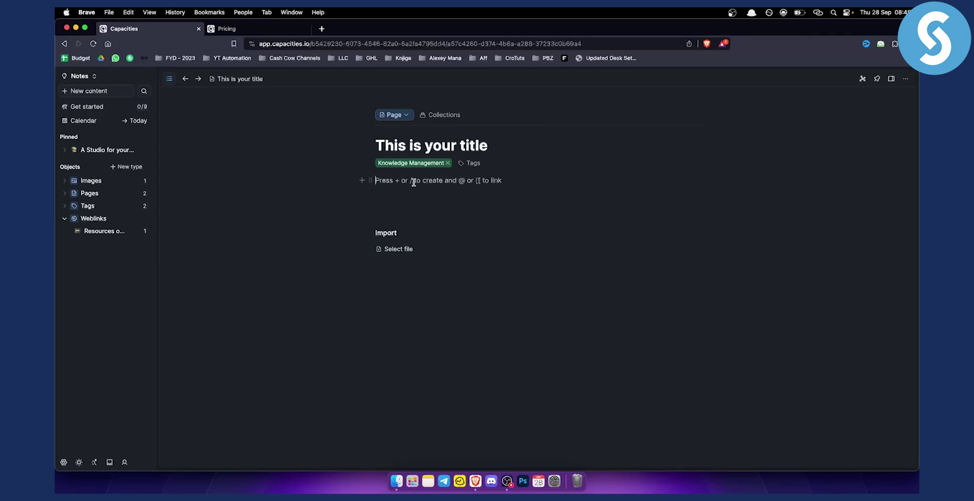
type("sadasdasdasdas")
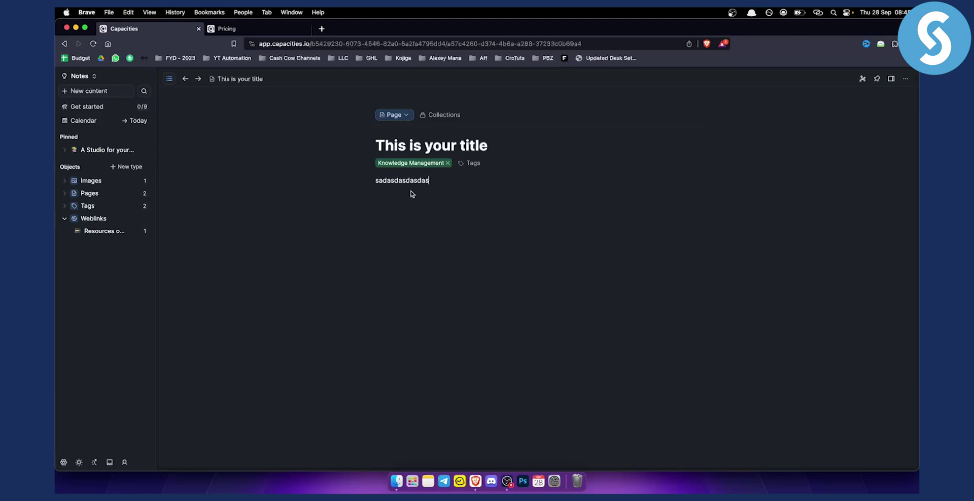
left_click(363, 181)
View Content Type Settings, flip light/dark theme back to dark, and glance at the profile.
left_click(64, 463)
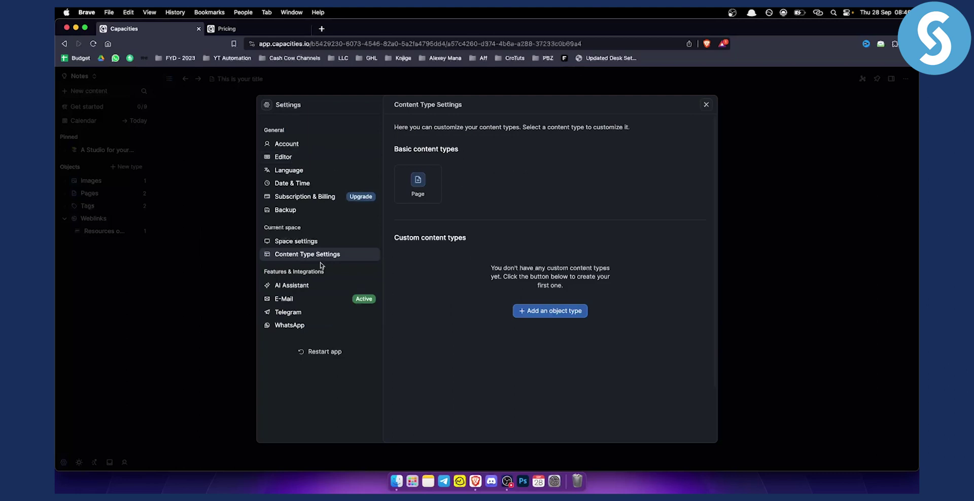
left_click(706, 106)
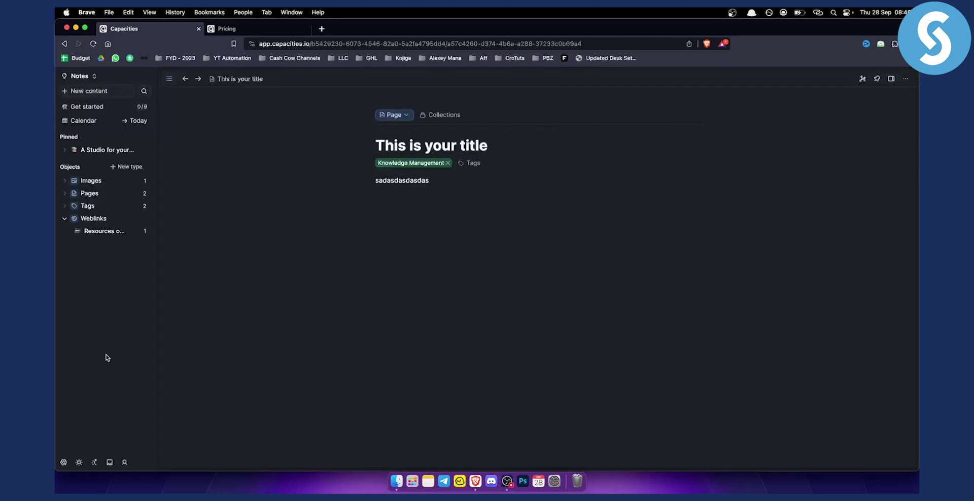
left_click(79, 463)
left_click(80, 462)
left_click(124, 462)
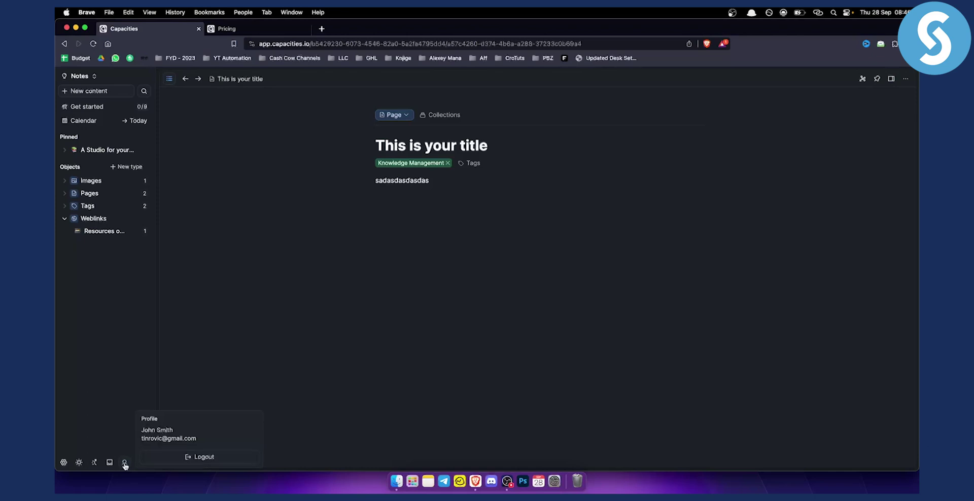
left_click(115, 368)
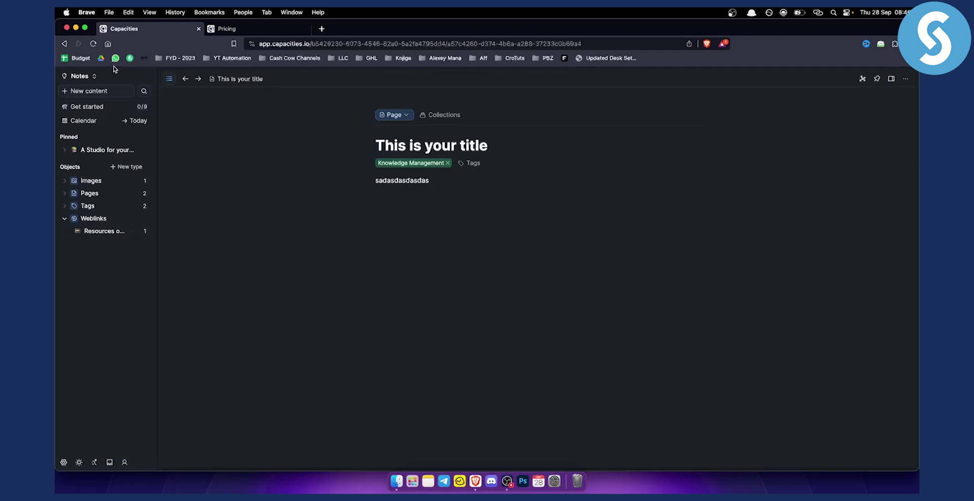
Add the Unsplash typewriter photo as a new image, preview its import options, then close.
left_click(89, 94)
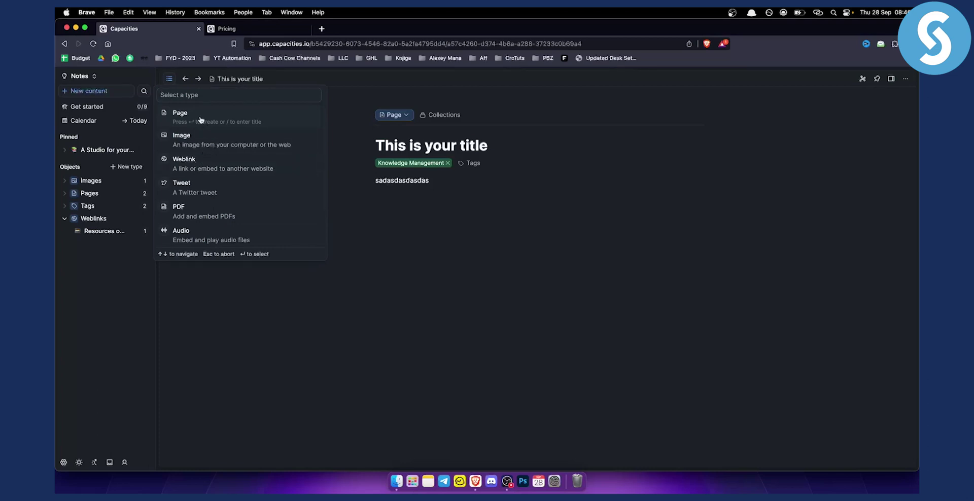
left_click(202, 141)
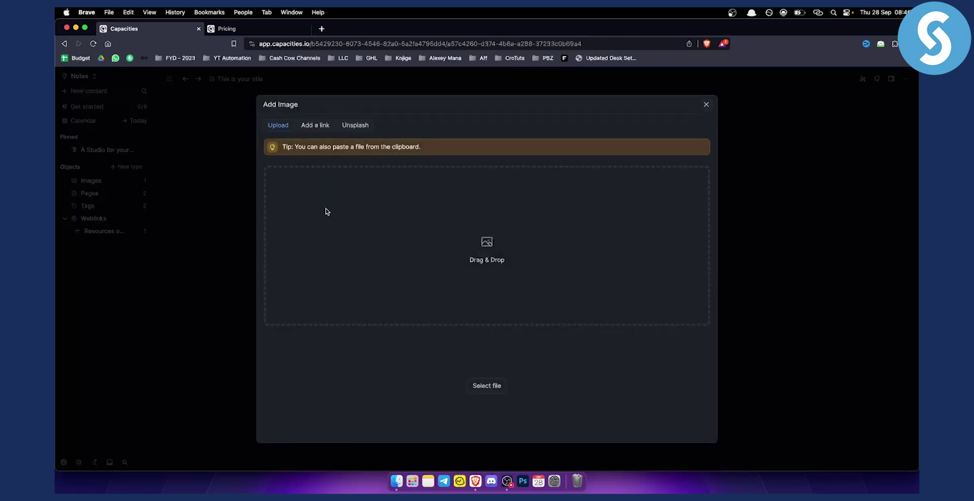
left_click(358, 127)
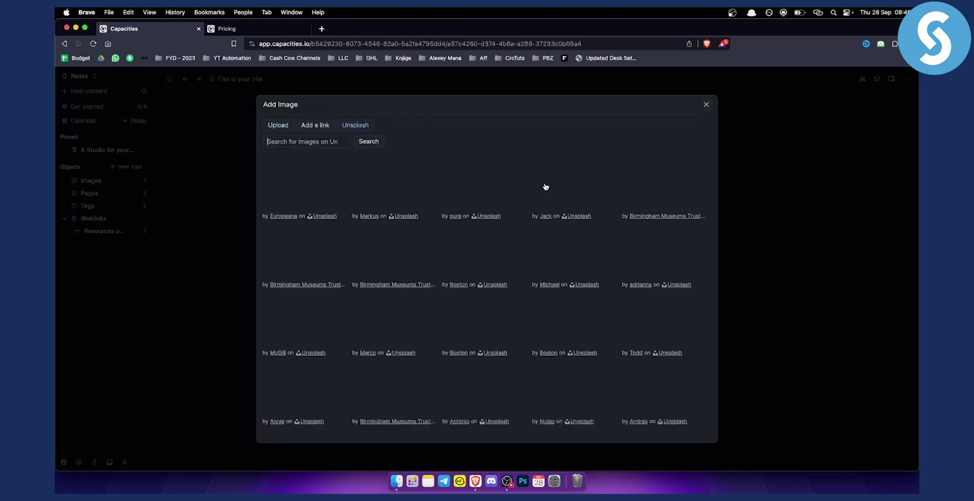
left_click(395, 187)
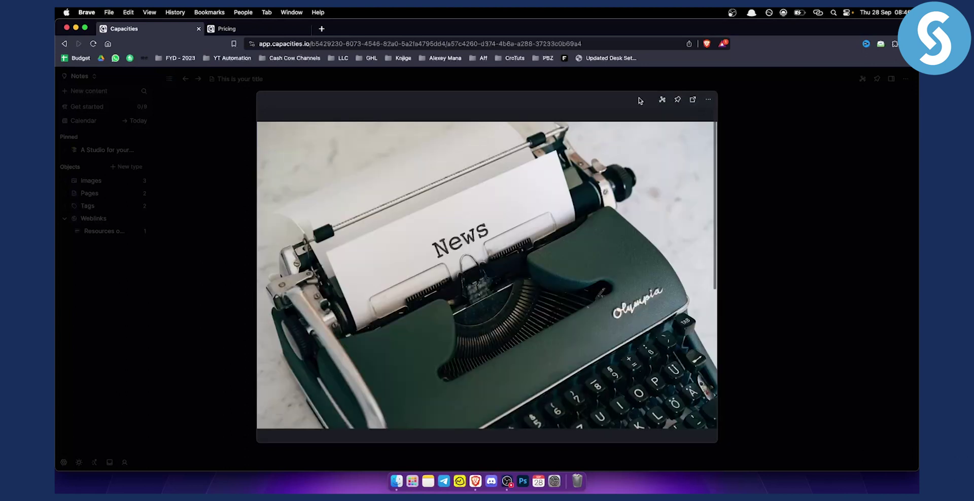
left_click(711, 99)
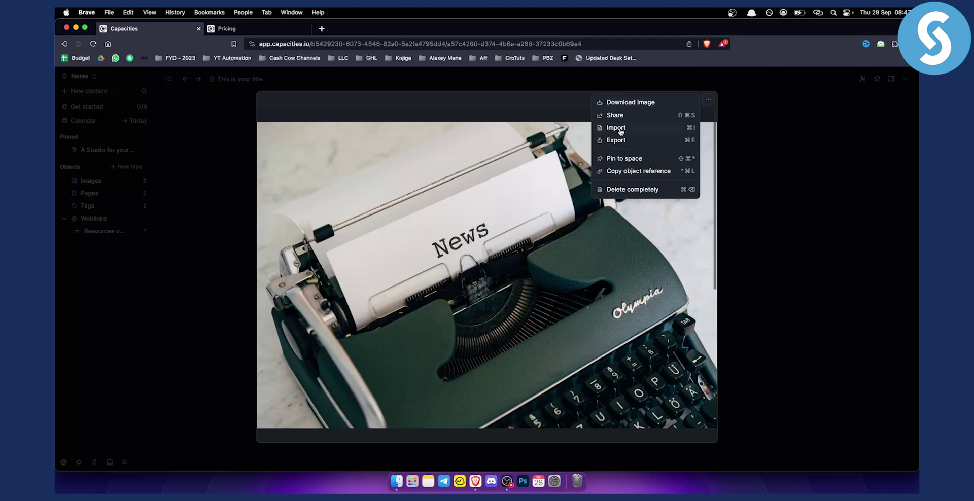
left_click(623, 129)
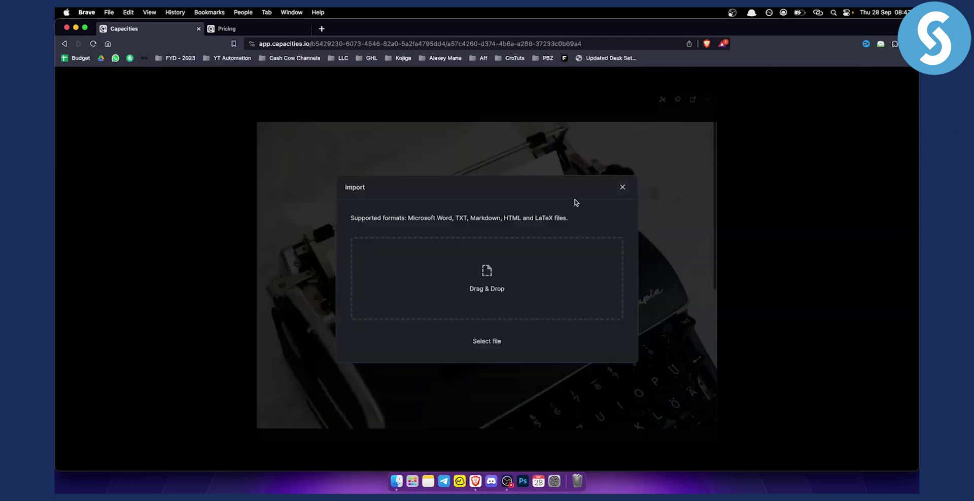
left_click(622, 186)
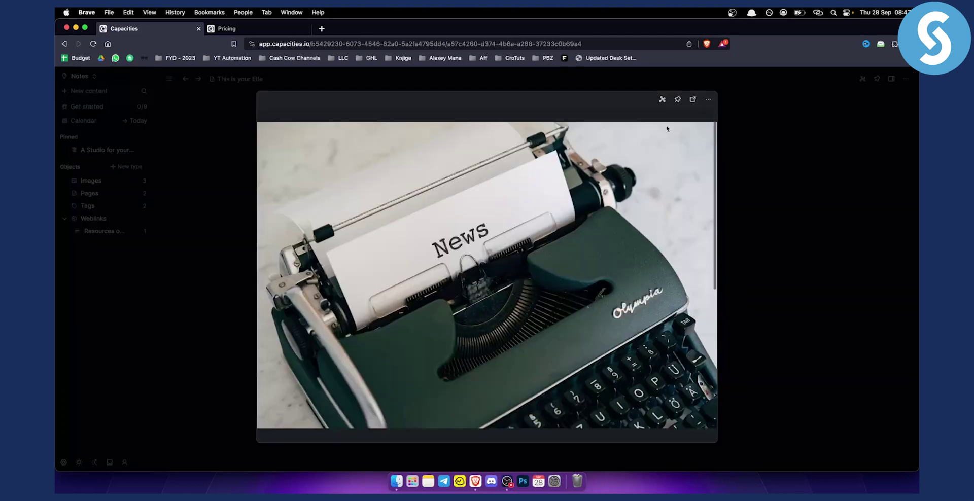
left_click(729, 102)
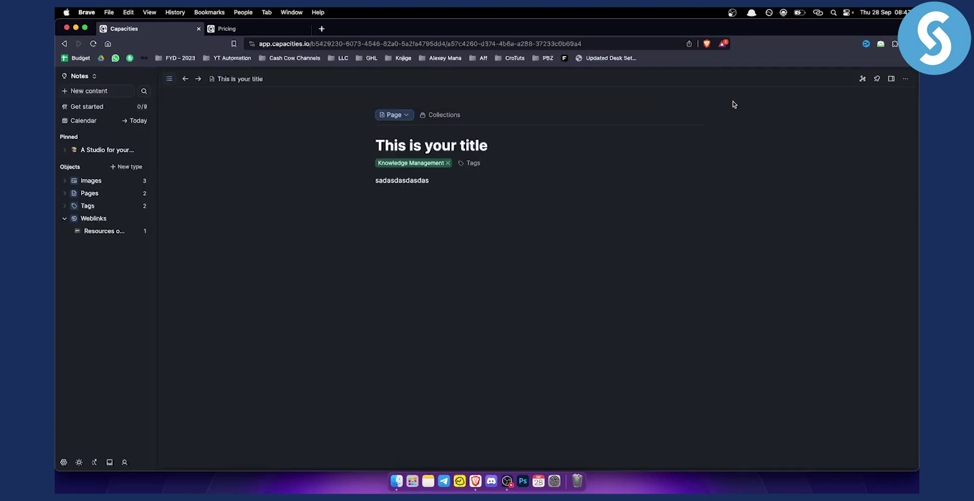
Add an empty block after the filler text, then view an image's options in the Images gallery.
left_click(444, 182)
key("Return")
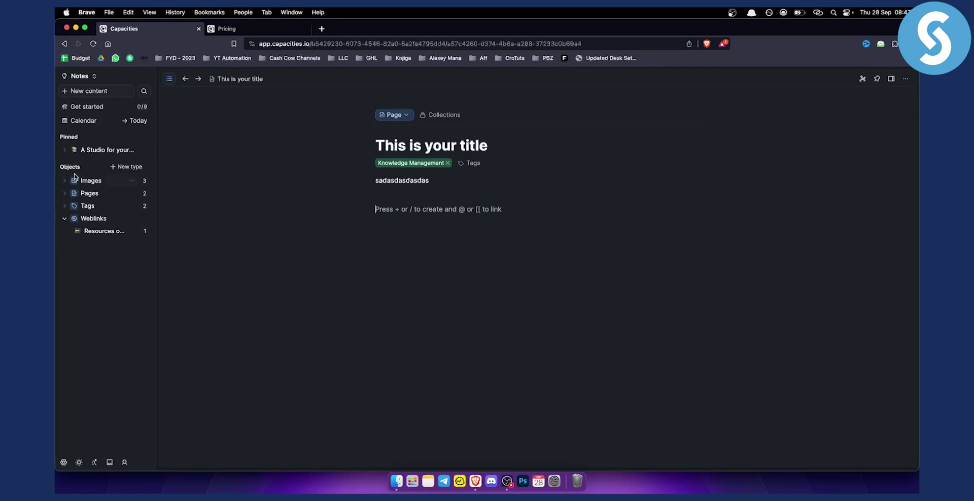
left_click(90, 182)
left_click(339, 132)
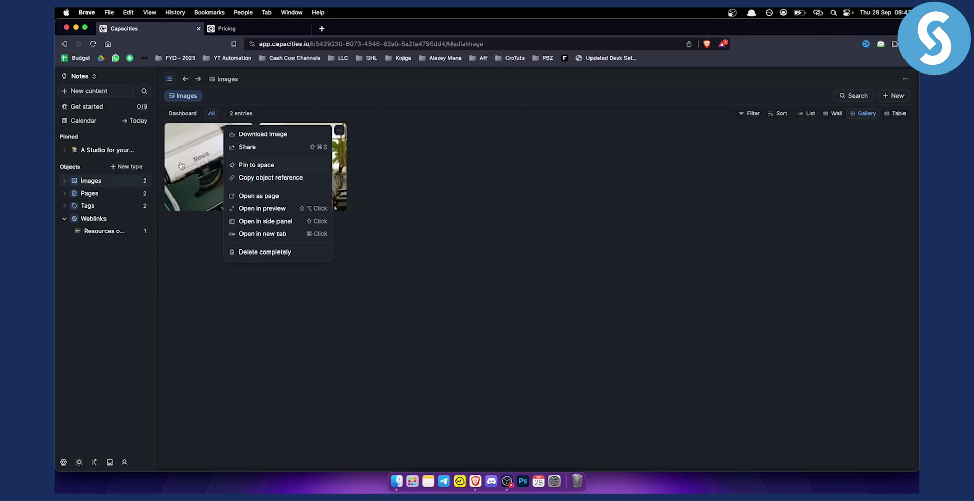
Reopen 'A Studio for your Mind' from the sidebar's pinned items.
left_click(99, 150)
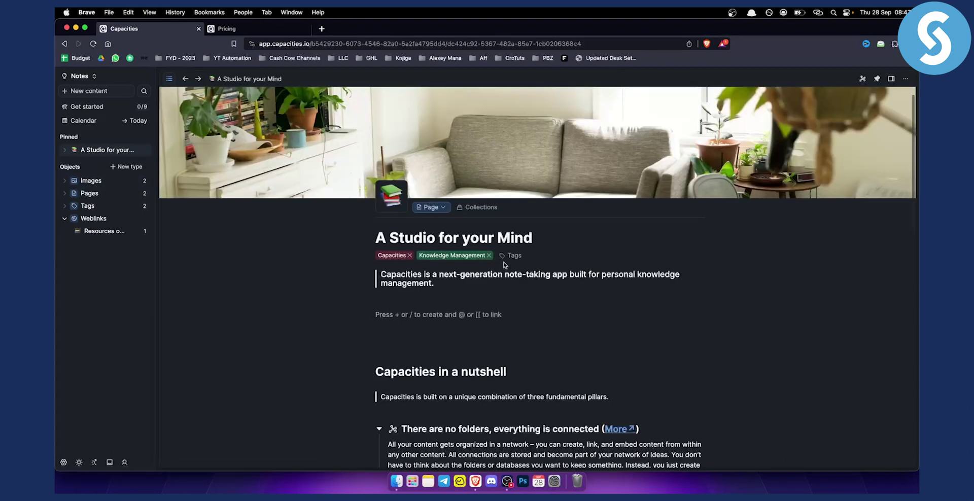